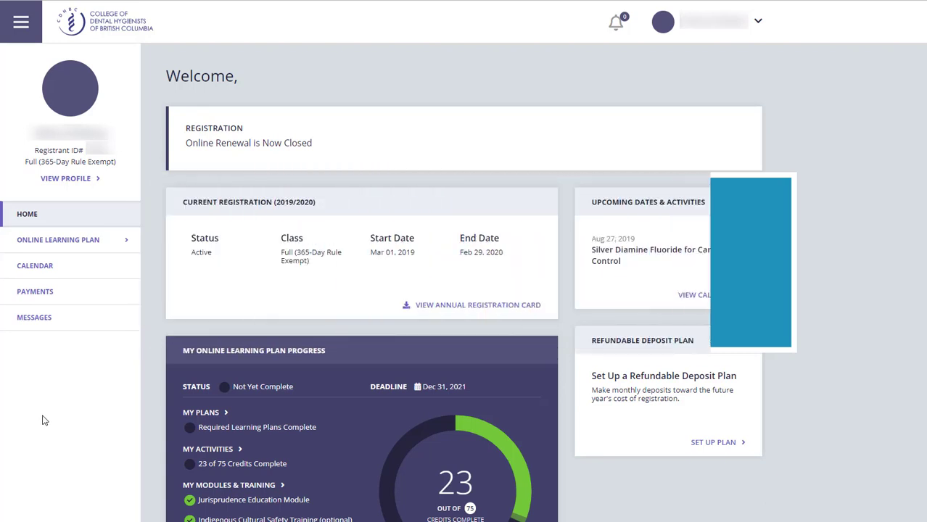
Open the My Online Learning Plan (2016 - 2021) page showing 23 of 75 credits complete.
left_click(73, 243)
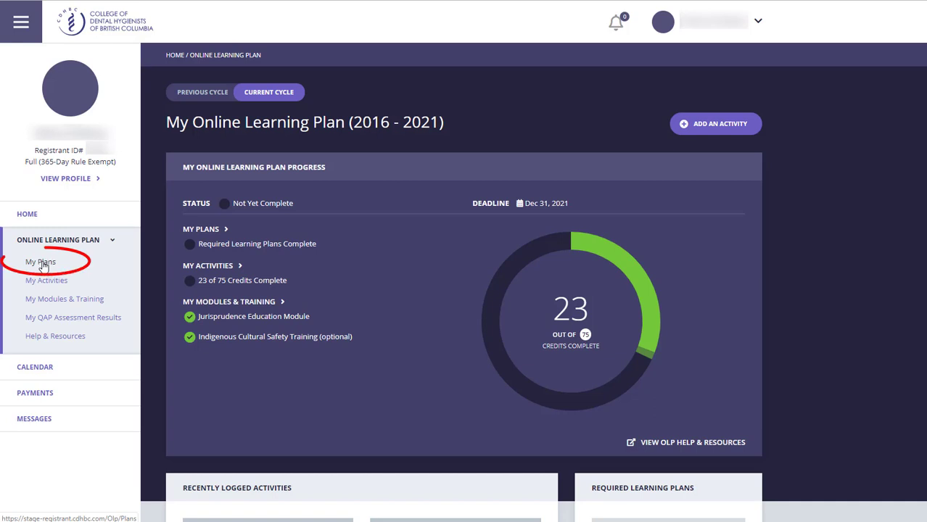
Open My Plans and review required plans B-1 and D-6 and the self-directed plans section.
left_click(42, 263)
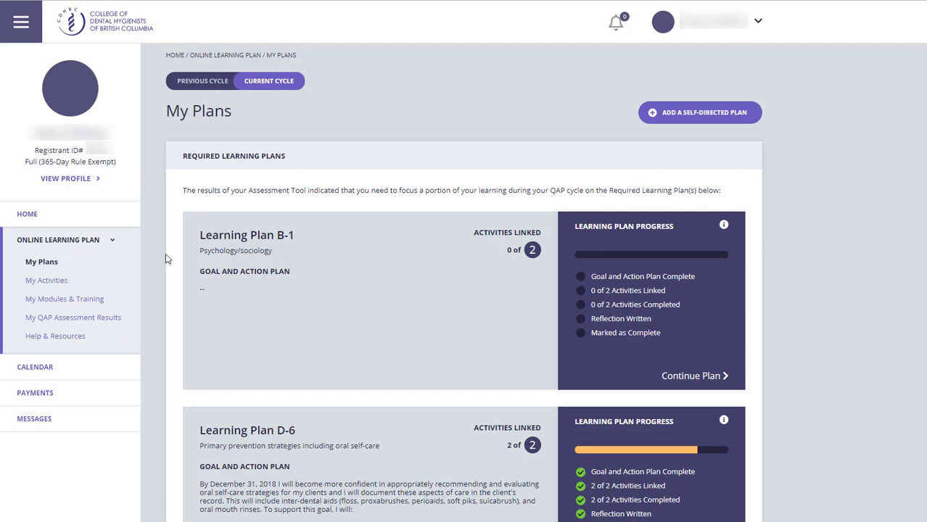
scroll(165, 258, "down", 1)
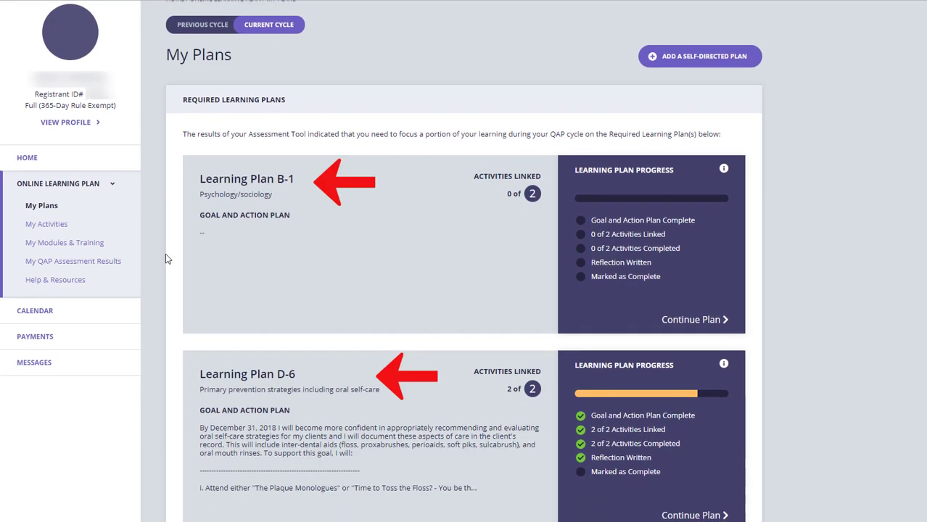
scroll(165, 259, "down", 1)
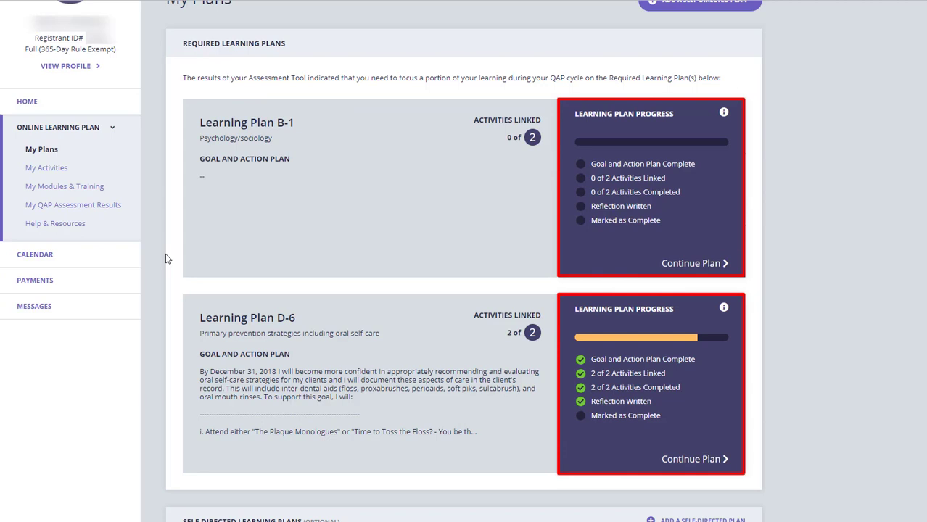
scroll(166, 256, "down", 1)
scroll(165, 255, "down", 1)
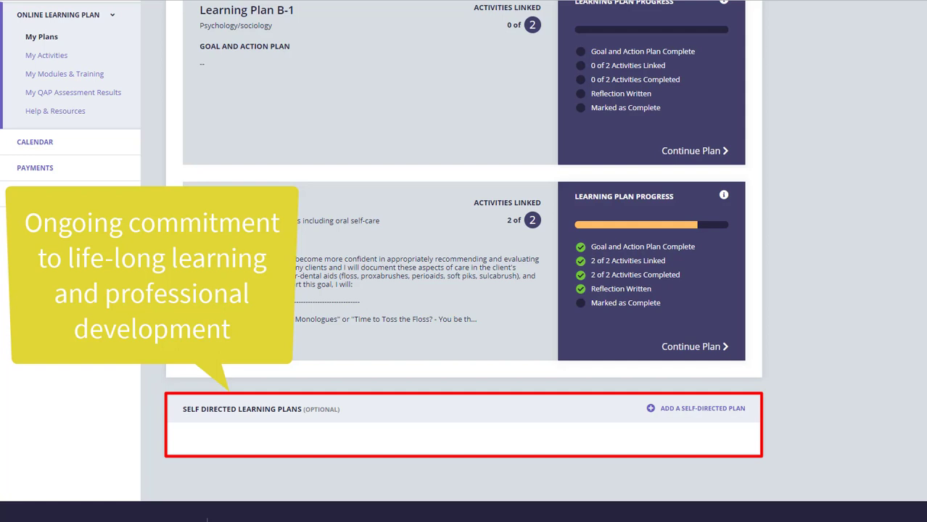
scroll(116, 425, "up", 1)
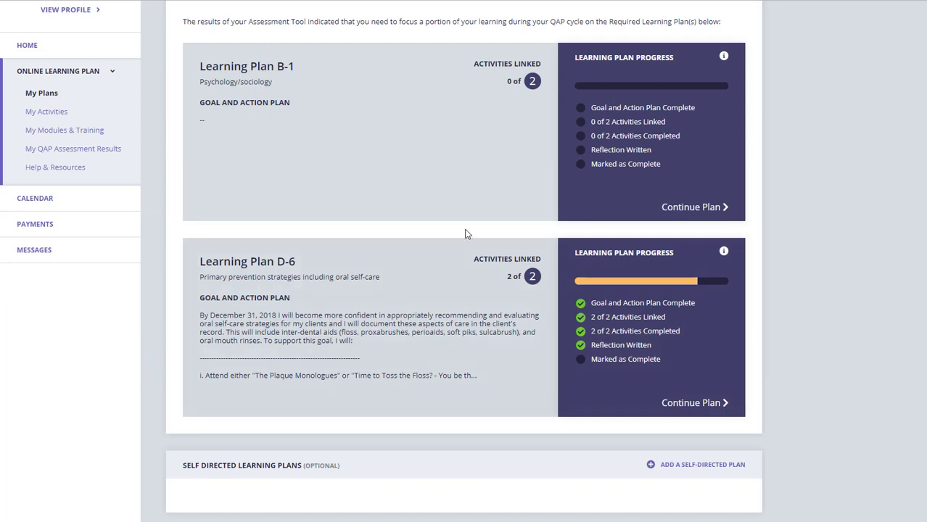
Paste the cultural safety and trauma-informed care goal into Learning Plan B-1 and save it.
left_click(681, 209)
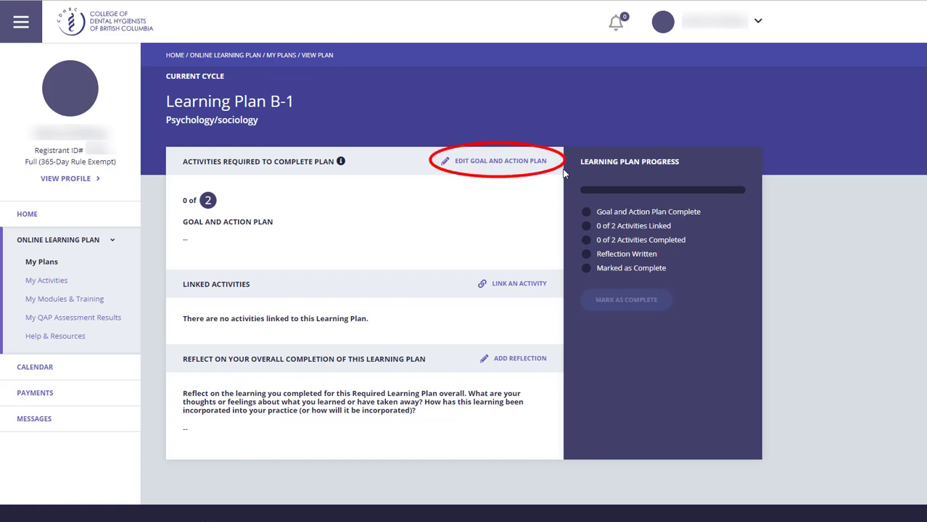
left_click(529, 162)
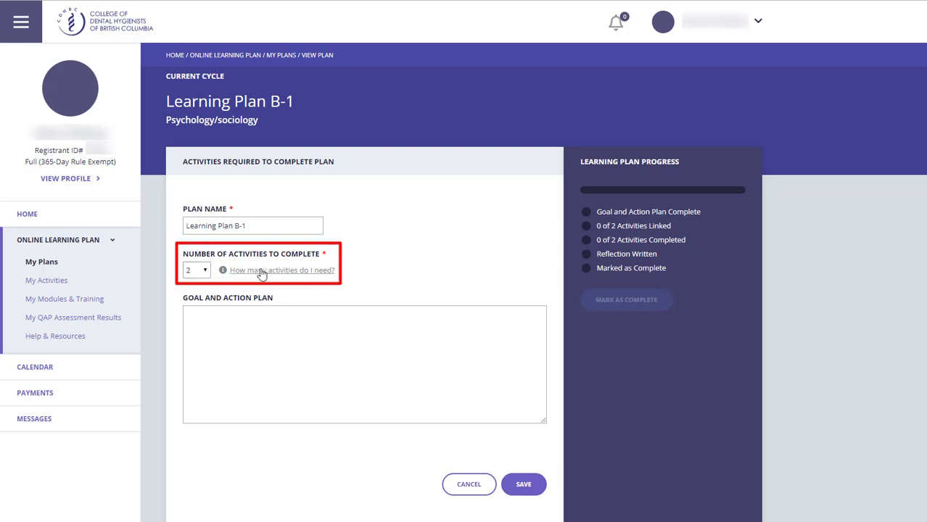
mouse_move(261, 274)
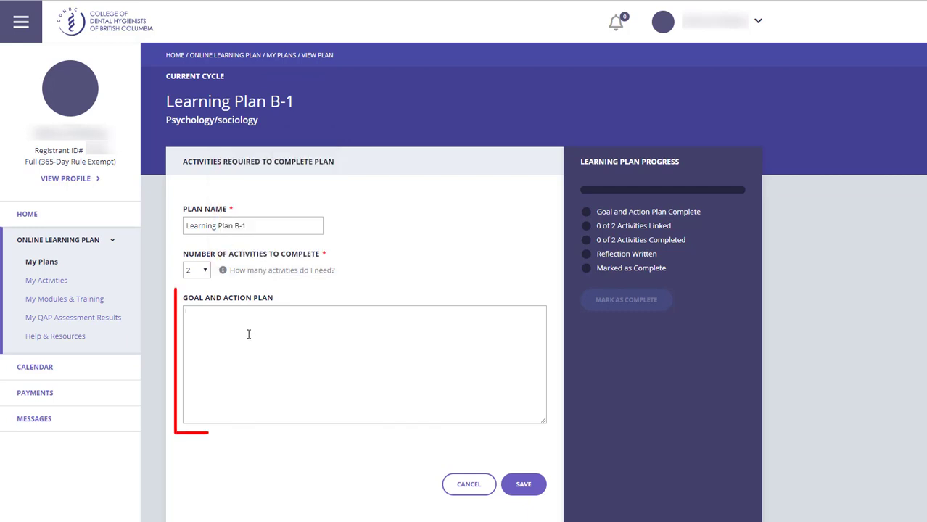
type("By June 2020, I will apply knowledge about indigenous cultural safety and trauma-informed care into my practice setting. I aim to improve my understanding of Indigenous (First Nation, Metis, Inuit) heritage and culture, contributing factors to health disparities and strategies for engaging with individuals or groups in a culturally safe manner. i.\tRead the Cultural Safety and Humility Interpretation Guidelines by the CDHBC by November 2019. ii.\tComplete the Trauma Informed Care Modules by Alberta Health Services by February 2019. iii.\tComplete San'yas Indigenous Cultural Safety Training by June 2020. iv.\tDevelop Indigenous Cultural Safety and Trauma-Informed Care office policies based on the information provided in these resources for our dental office manual, by September 2021.")
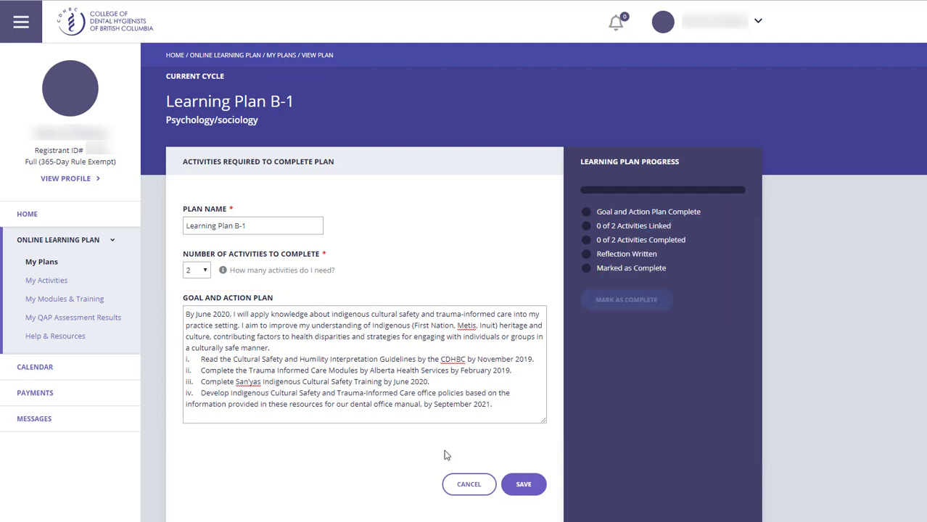
left_click(515, 485)
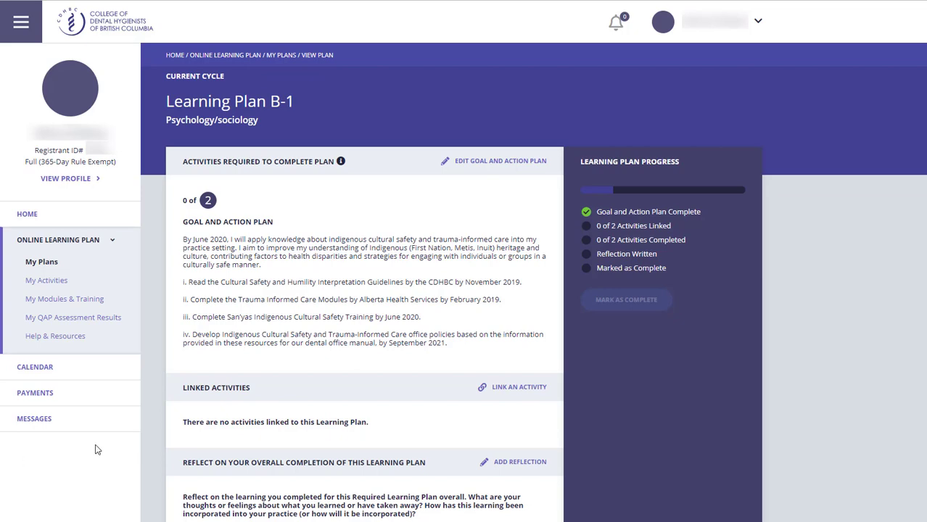
Link San'yas training and Trauma Informed Care: Modules 1-6 to B-1, reaching 2 of 2 activities.
left_click(510, 390)
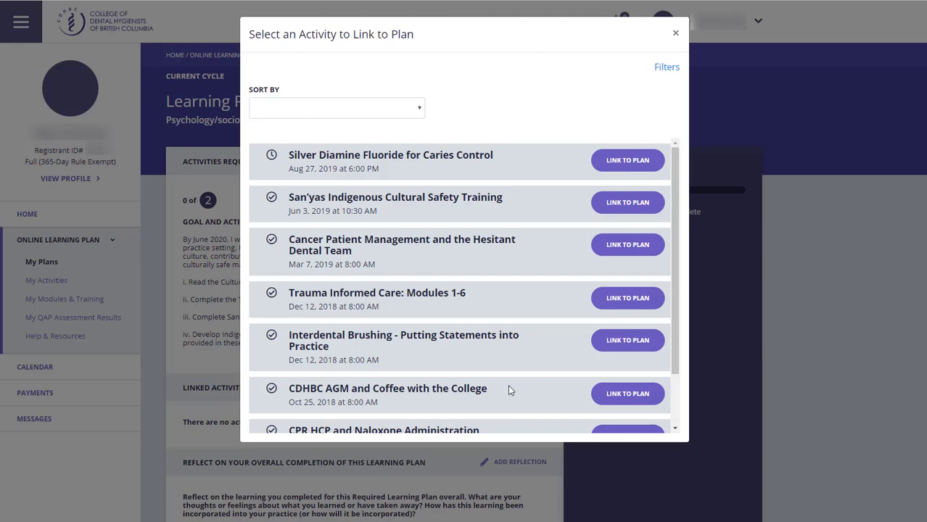
left_click(622, 203)
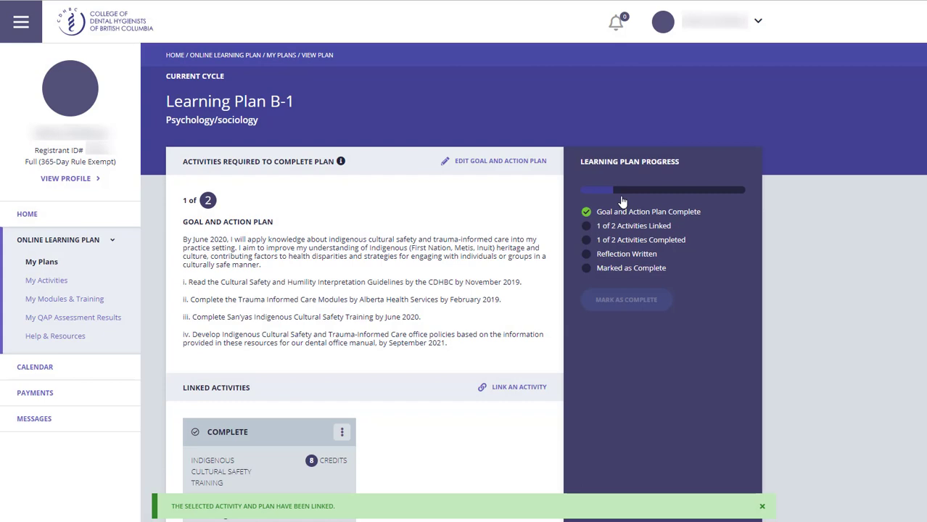
scroll(590, 369, "down", 2)
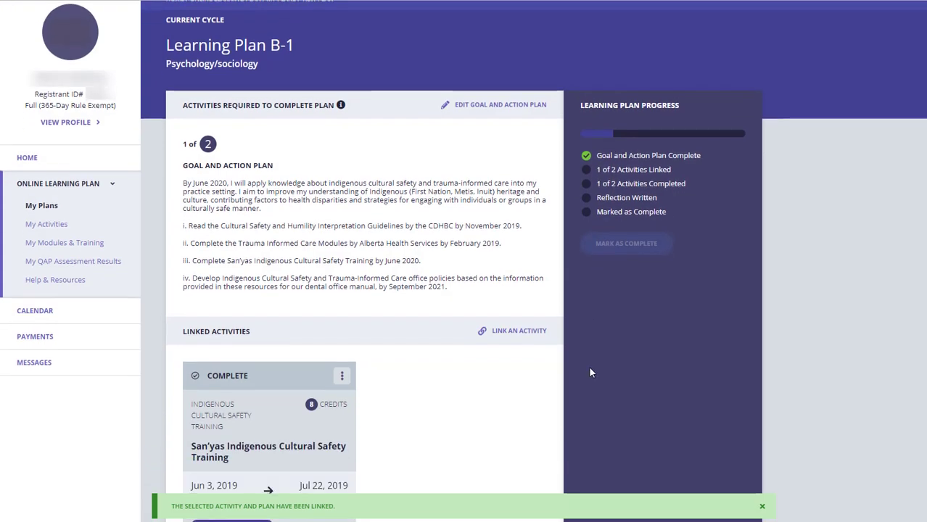
scroll(590, 372, "down", 1)
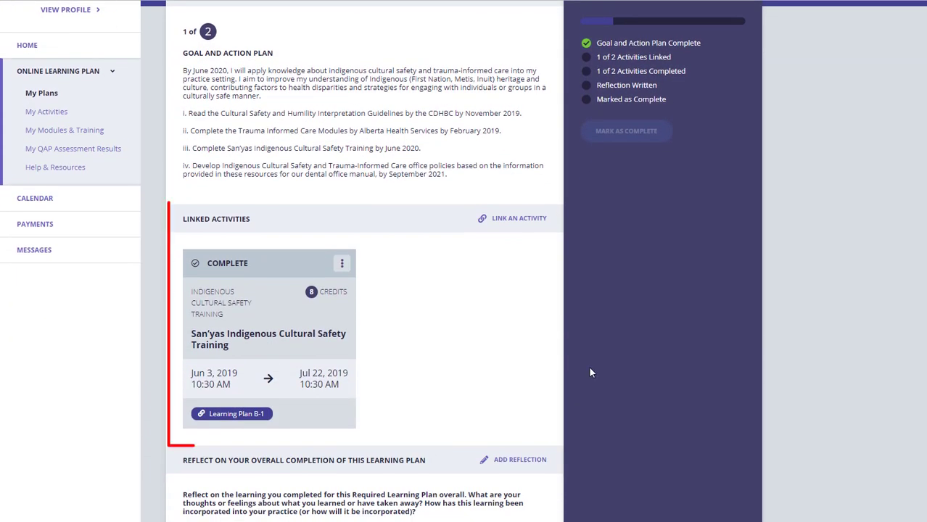
left_click(509, 225)
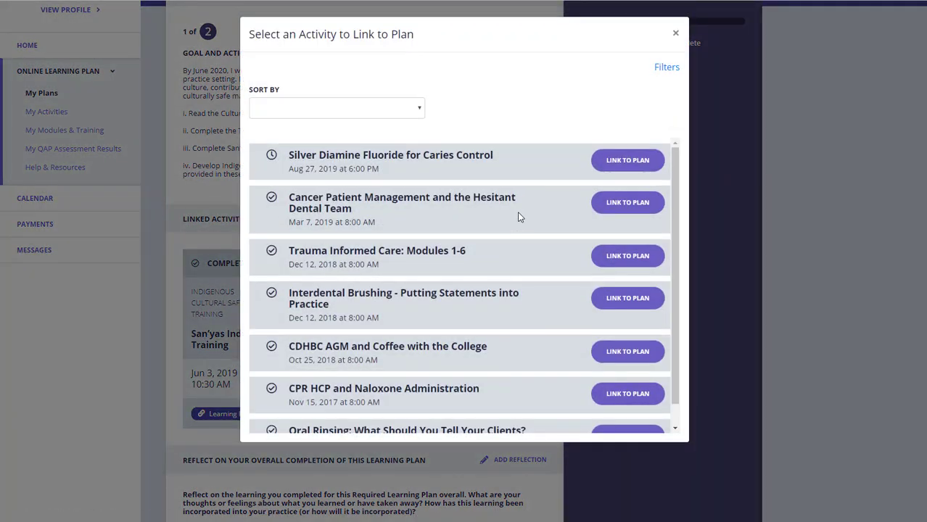
left_click(621, 256)
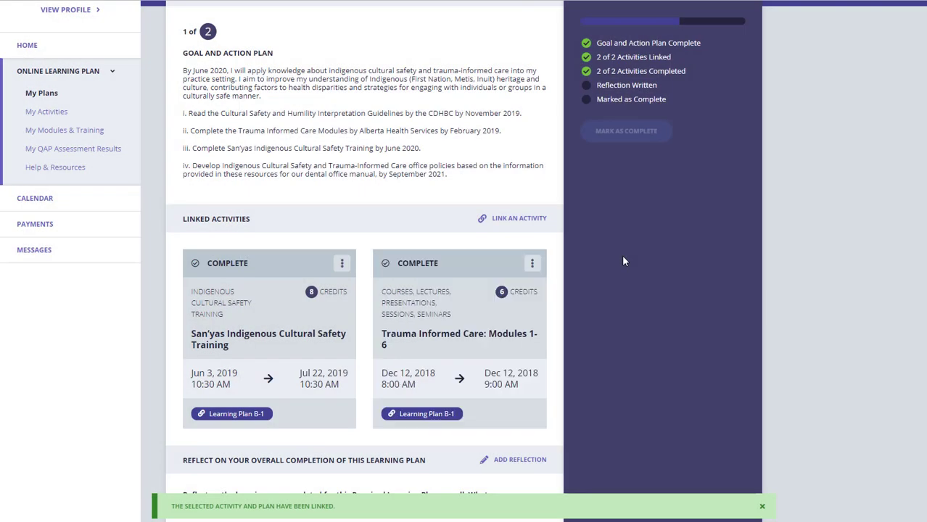
scroll(622, 261, "down", 3)
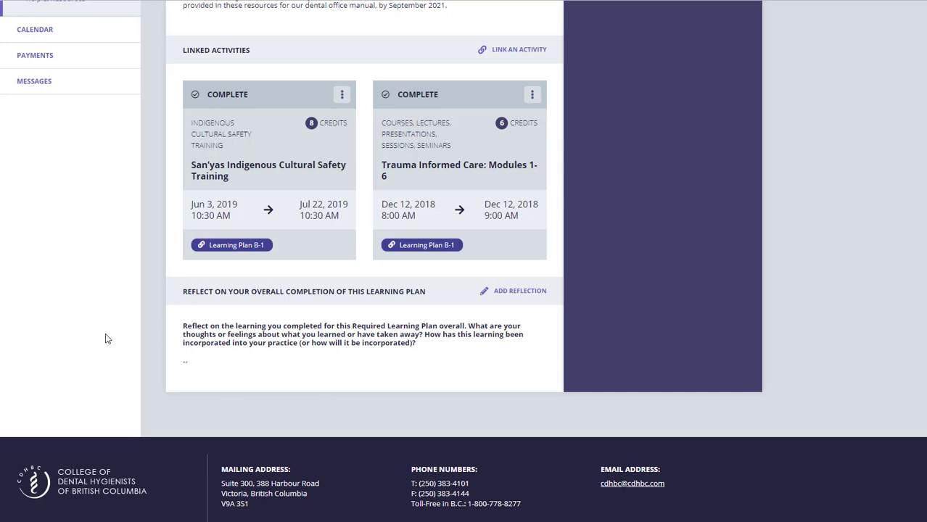
left_click(525, 293)
left_click(369, 428)
key("ctrl+v")
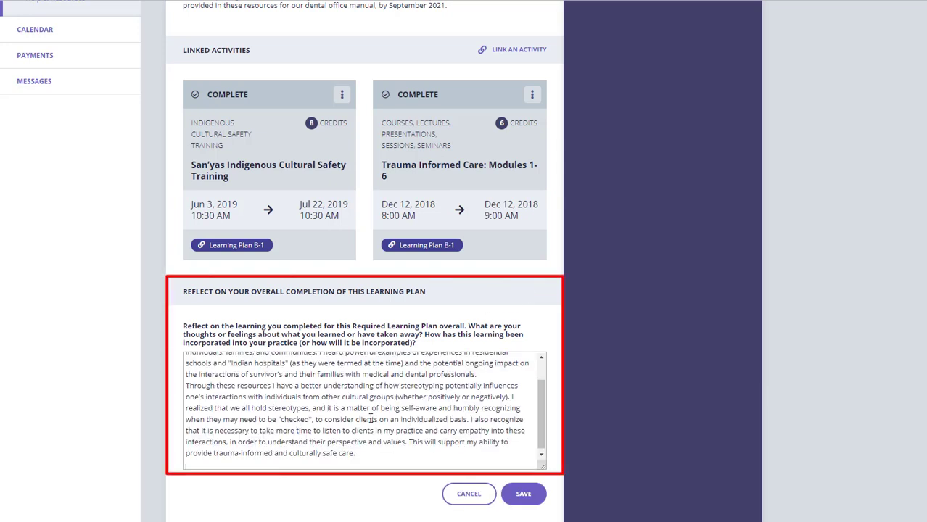
key("Return")
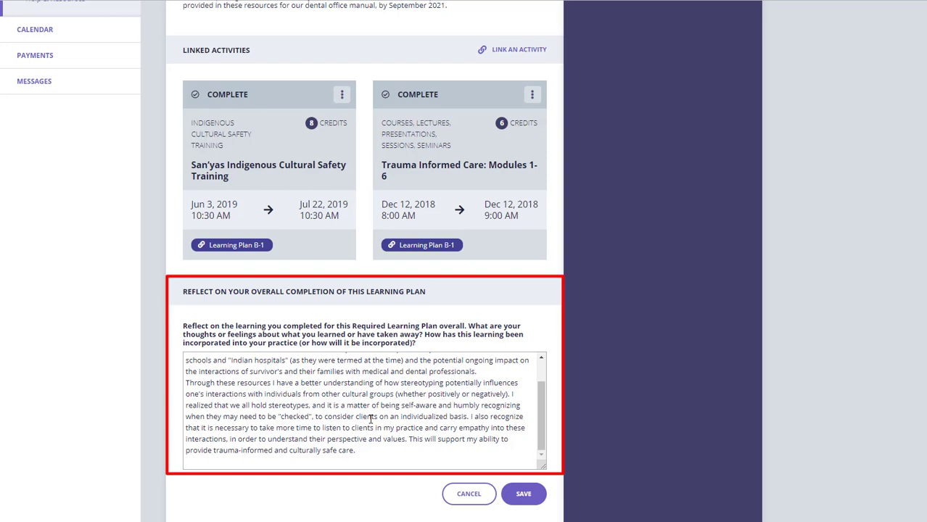
left_click(522, 496)
scroll(143, 435, "down", 1)
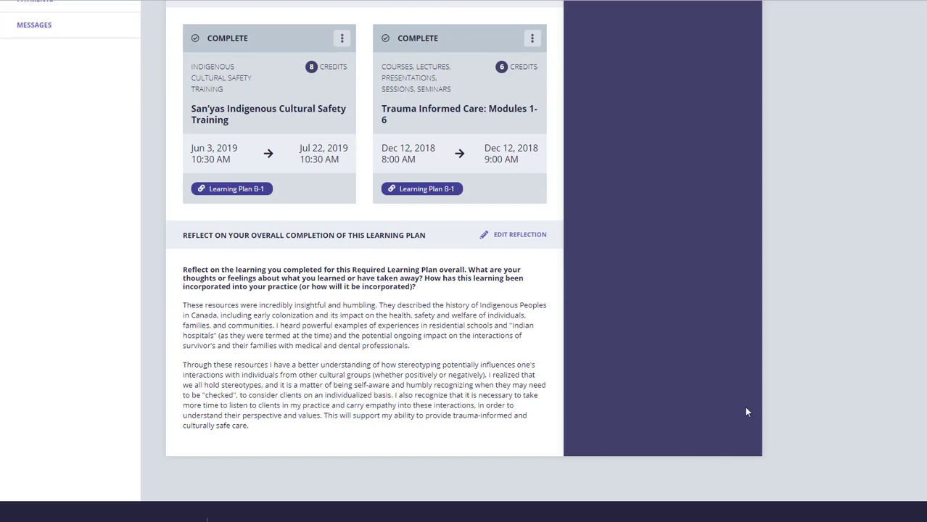
scroll(746, 411, "up", 5)
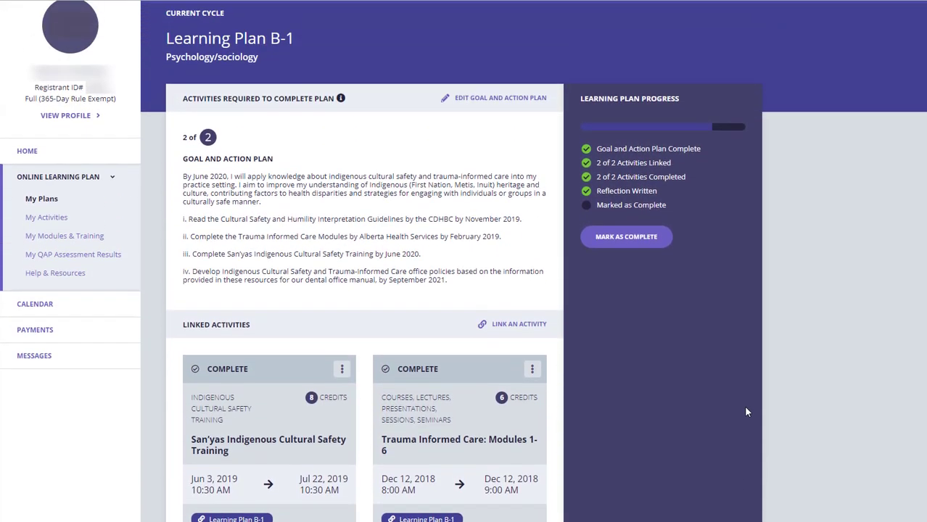
scroll(746, 412, "up", 1)
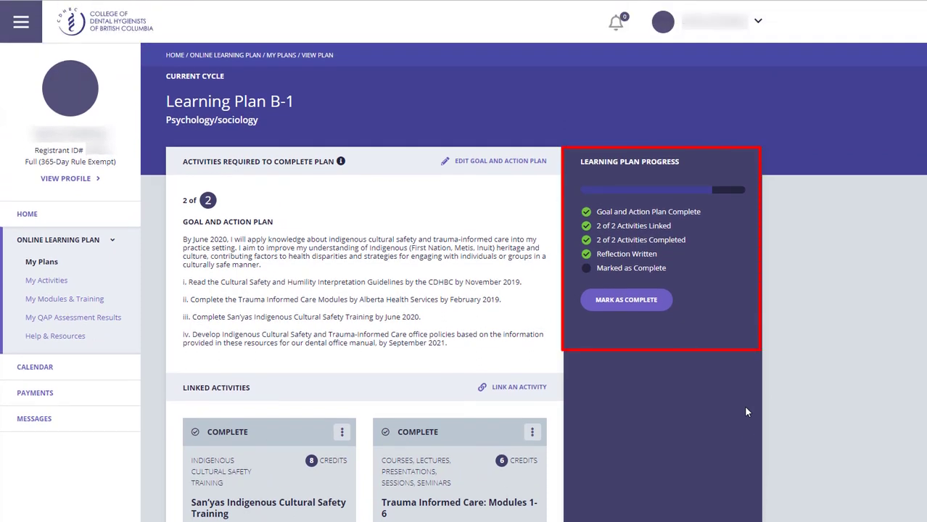
Mark B-1 complete, then go back to My Plans at the Self Directed Learning Plans section.
left_click(641, 308)
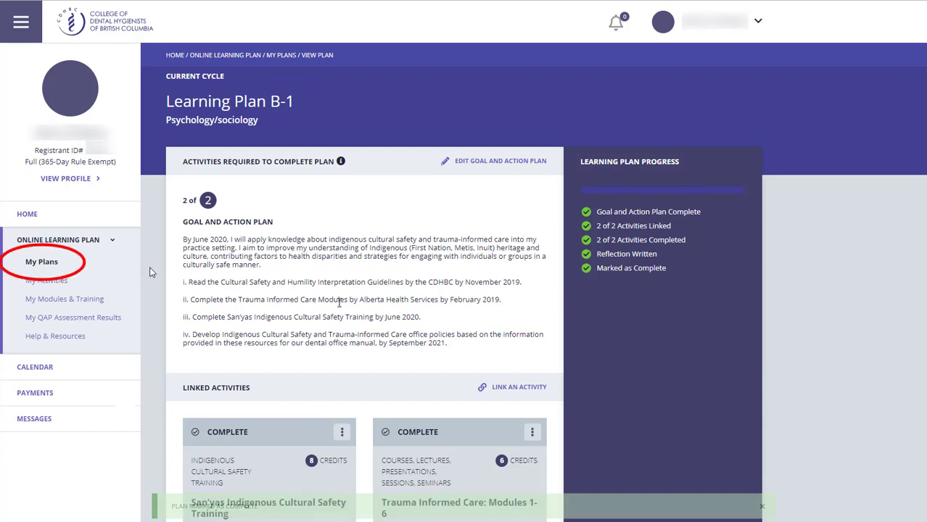
left_click(64, 265)
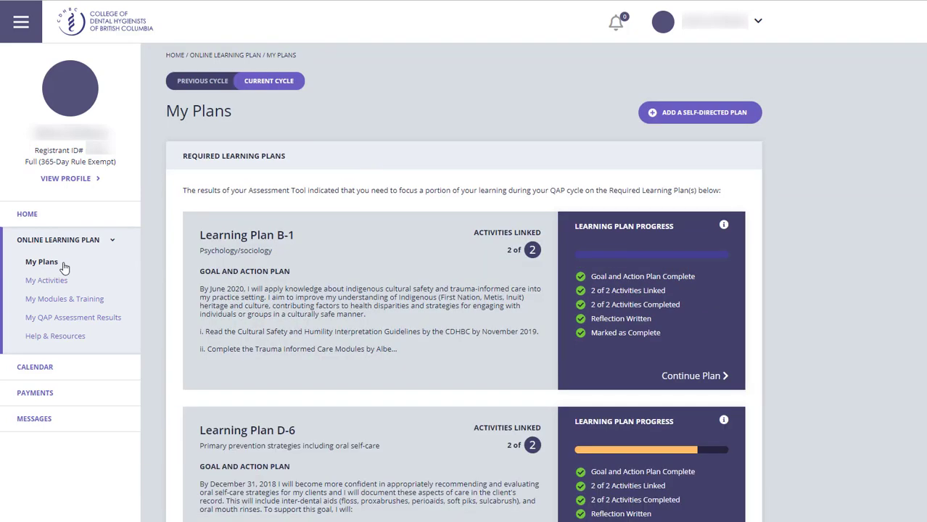
scroll(205, 253, "down", 3)
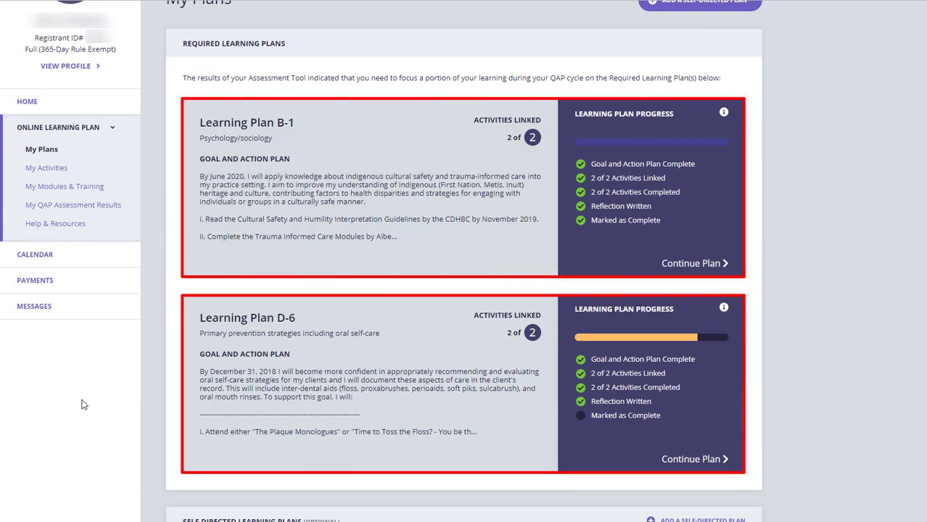
scroll(85, 403, "down", 4)
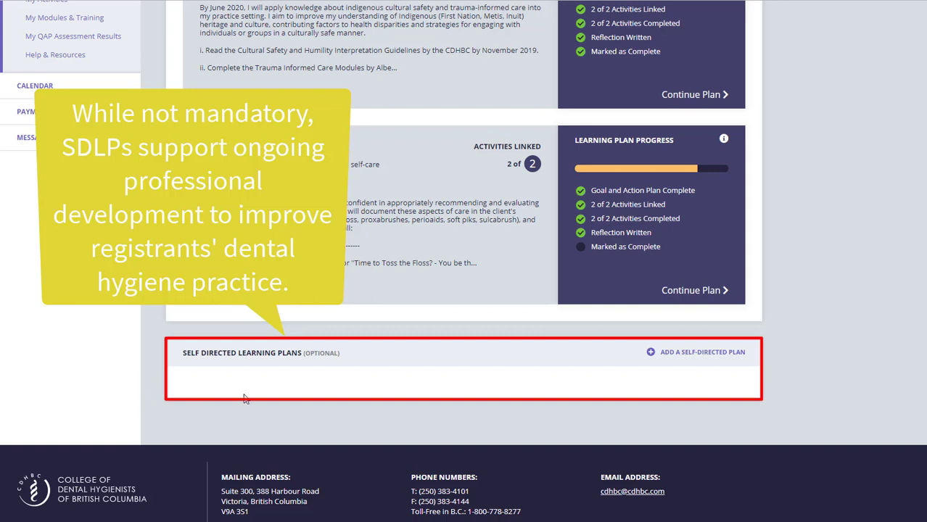
Start a self-directed plan named 'D7: Emergency Prevention & Interventions' in sub-category Emergency prevention & interventions.
left_click(661, 355)
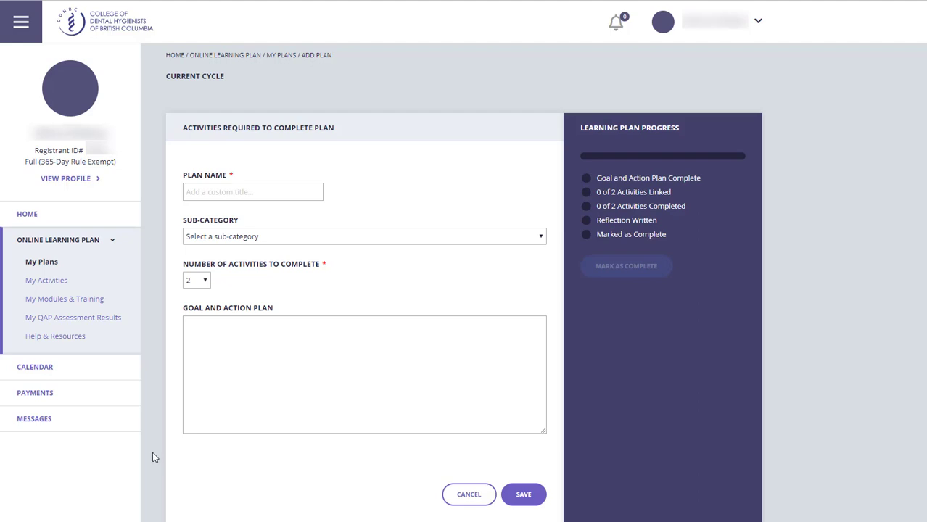
left_click(251, 192)
type("Emergency Prevention & Interventions")
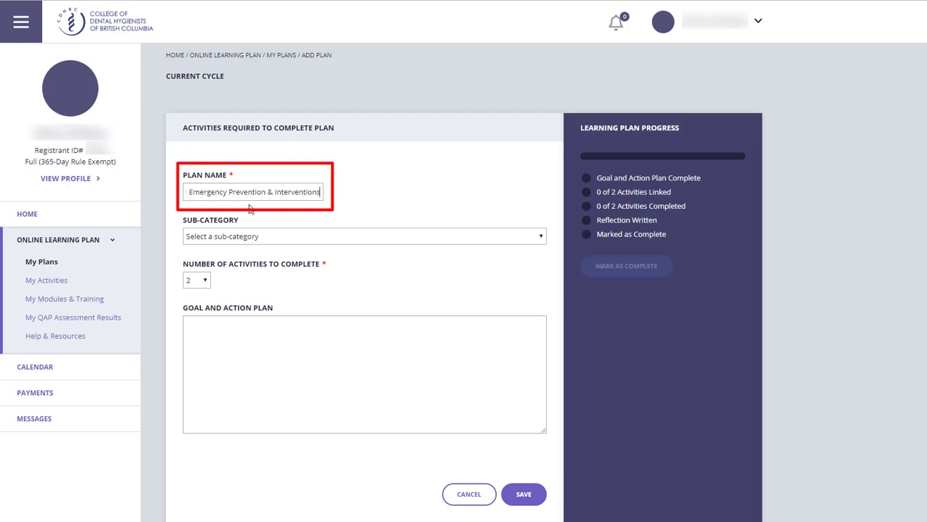
key("Home")
type("D7:")
left_click(248, 239)
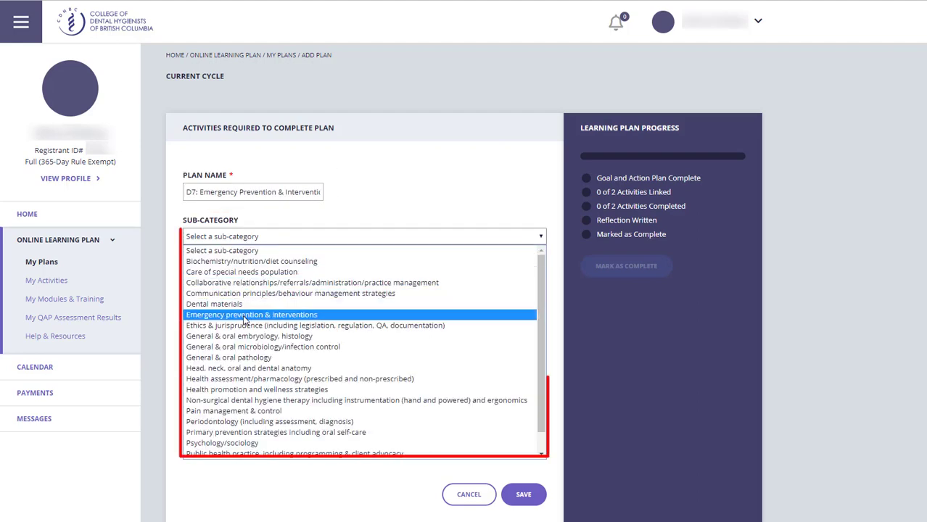
left_click(246, 314)
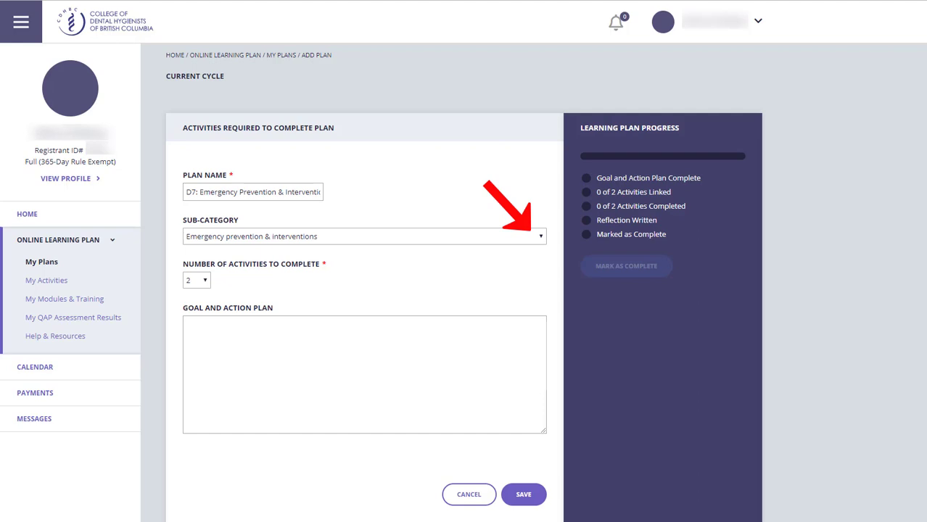
Keep 2 activities, paste the goal and action plan text, and save the plan.
left_click(205, 280)
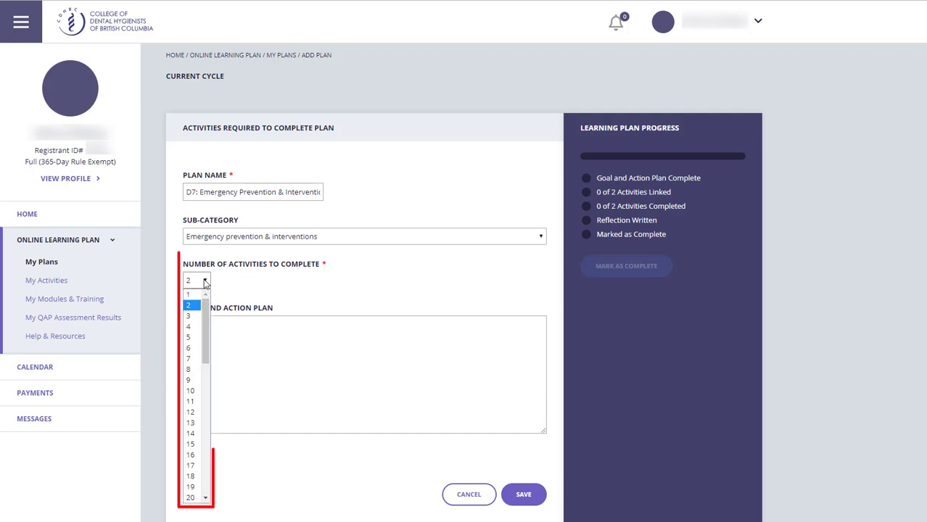
left_click(203, 356)
type("By May 2019 I will review medical emergencies commonly encountered in dental offices so that my knowledge of emergency scenarios and response protocols is up to date, and to feel confident and prepared to respond if/when an emergency arises. To support this goal, I will: 1) Attend a course on medical emergency management at the Pacific Dental Conference (March 2019); 2) Attend a CPR-HCP (or BLS) refresher course by April 30, 2019;")
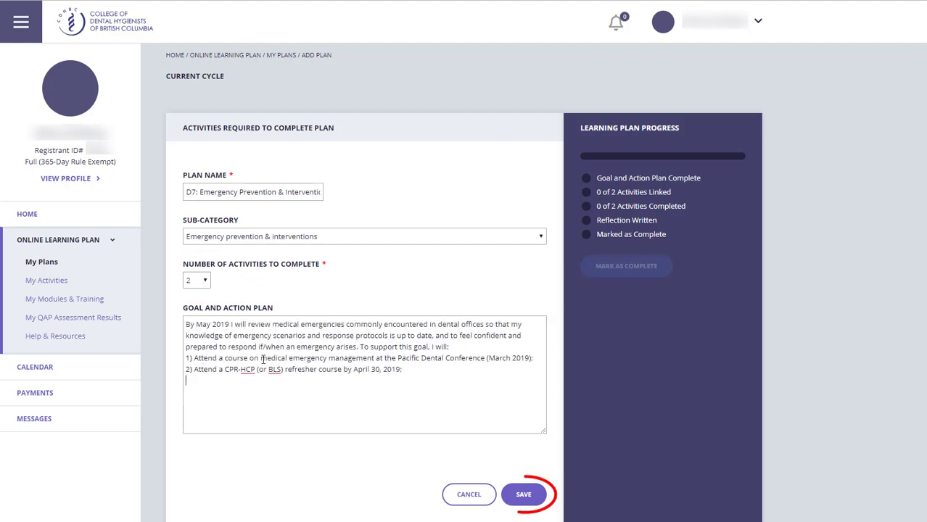
left_click(523, 494)
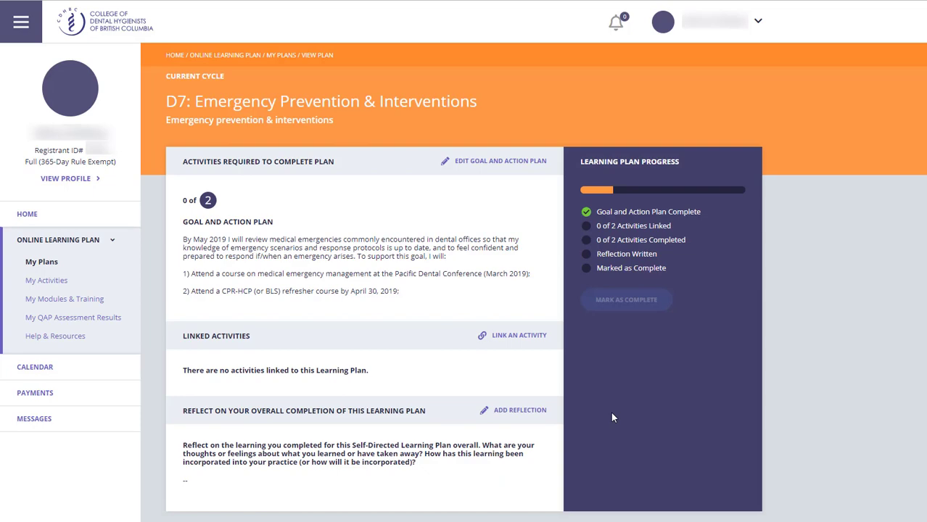
Link CPR HCP and Naloxone Administration to plan D7, then return to the My Plans list.
left_click(540, 341)
scroll(526, 354, "down", 1)
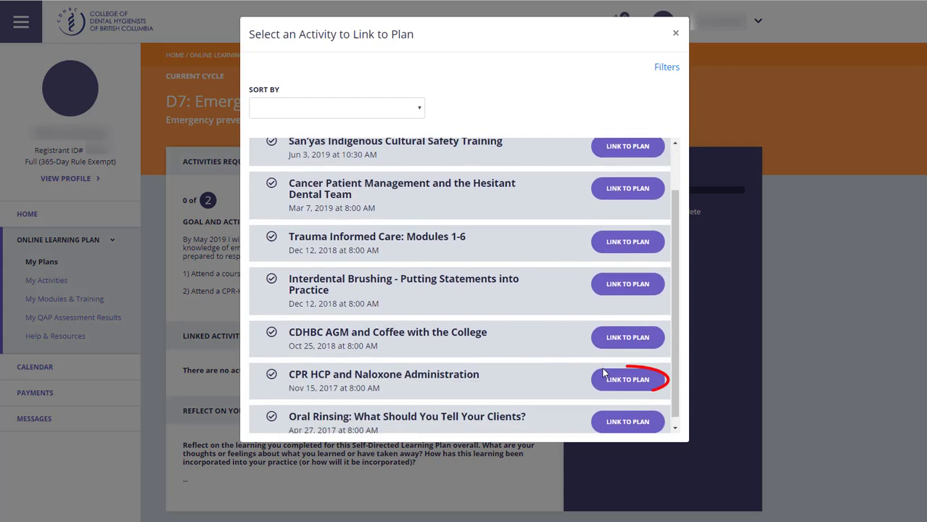
left_click(615, 383)
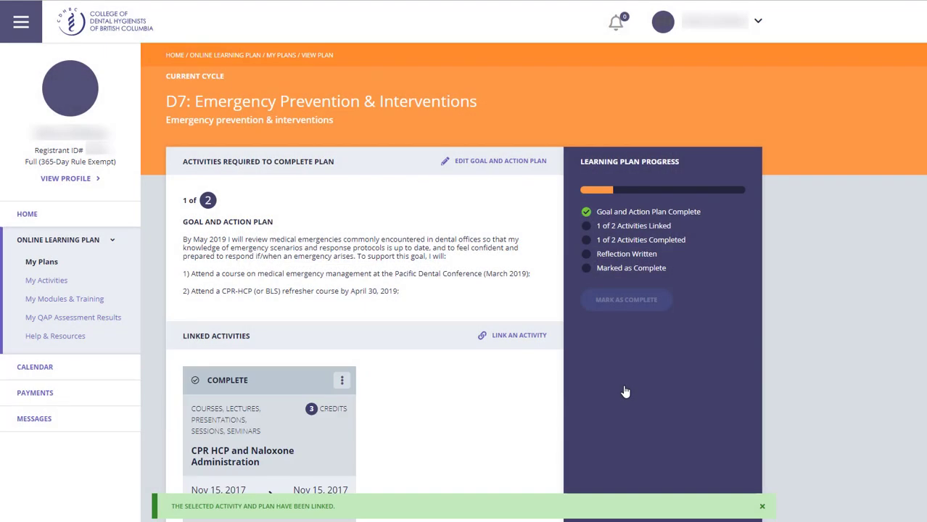
scroll(625, 391, "down", 2)
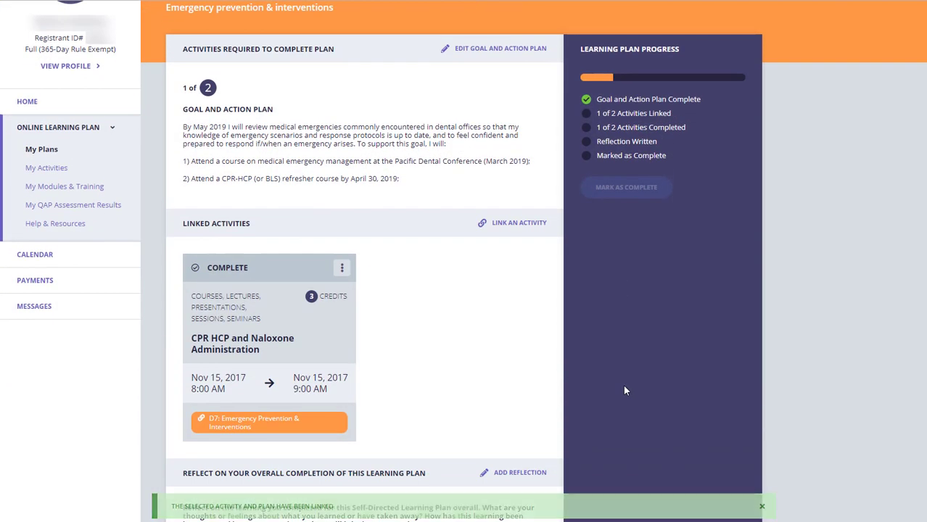
scroll(625, 390, "down", 2)
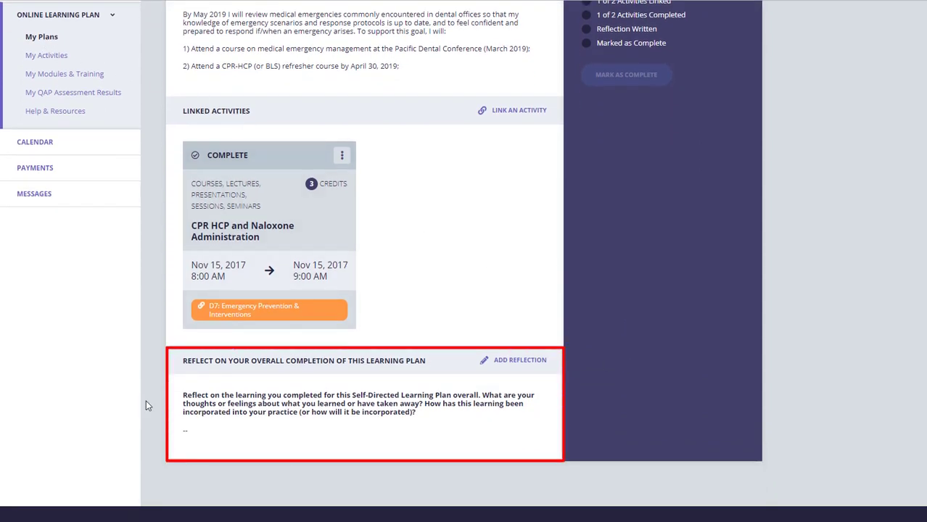
scroll(145, 402, "up", 3)
scroll(143, 405, "up", 1)
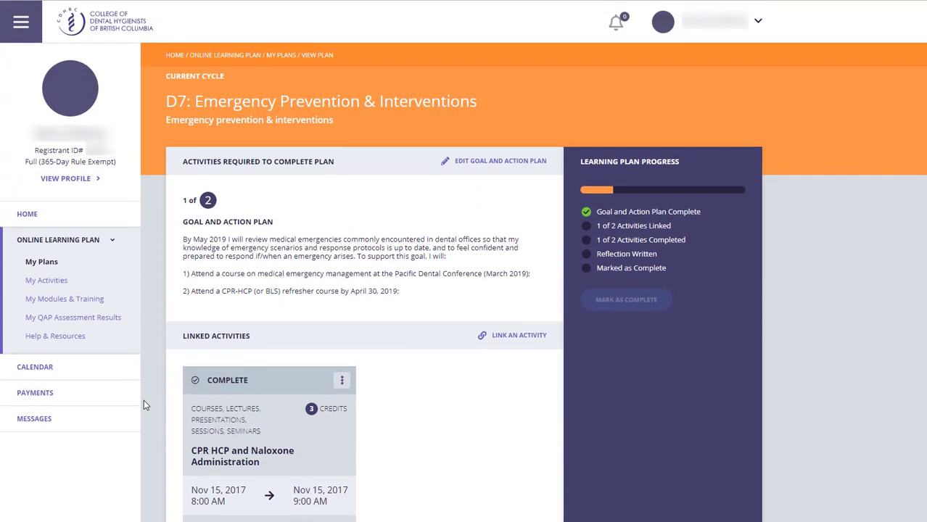
left_click(41, 262)
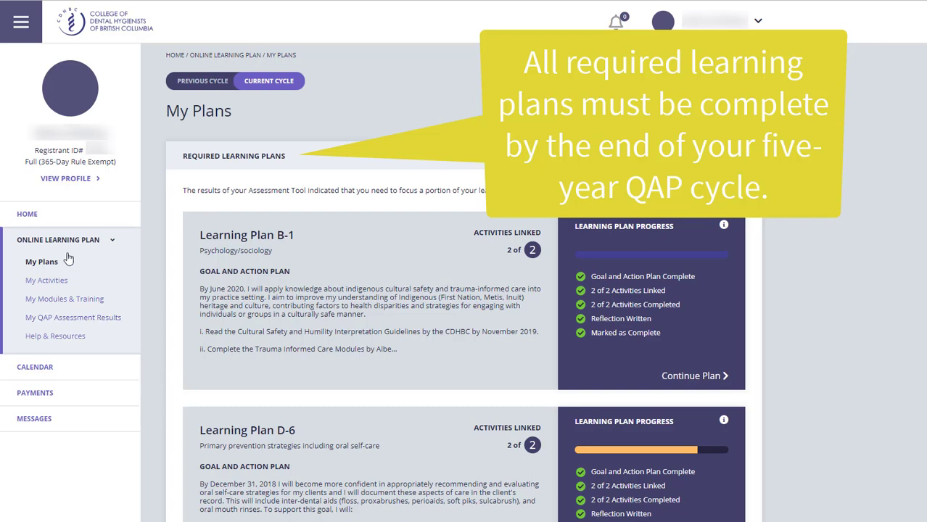
Return to the home dashboard showing 23 of 75 credits complete.
left_click(34, 216)
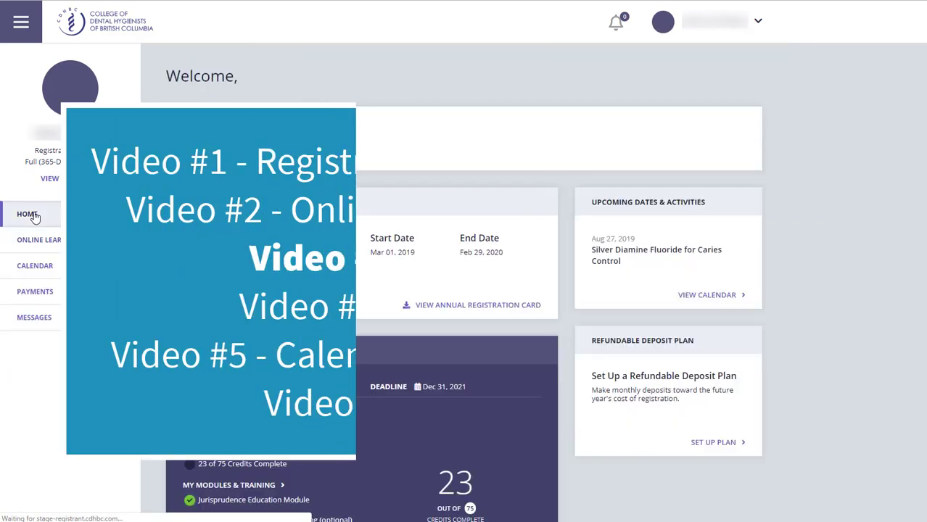